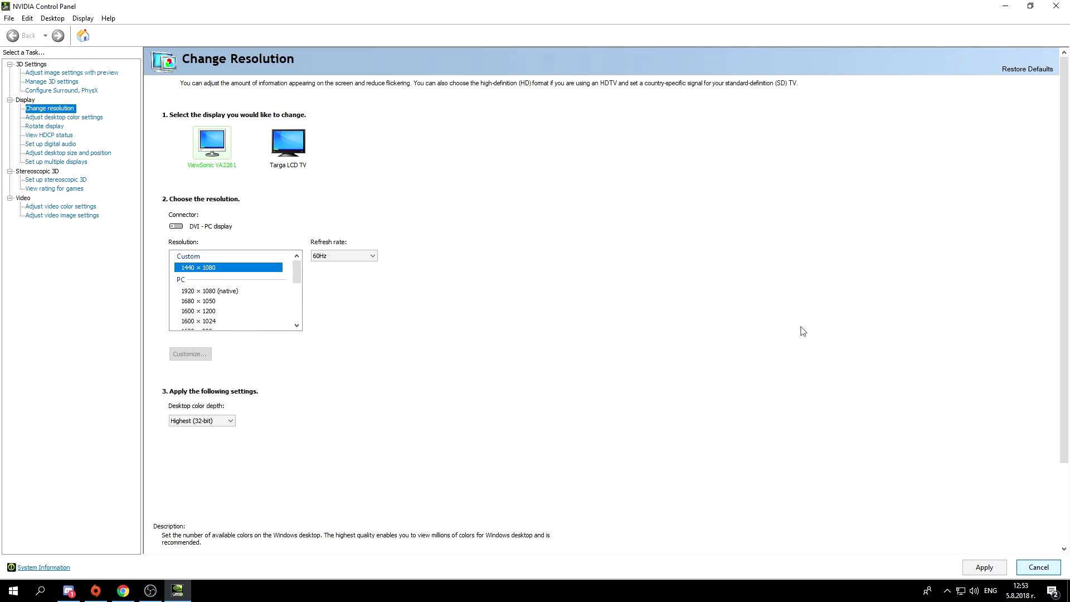
# - Delete the existing 1440 x 1080 at 60Hz custom resolution of the ViewSonic VA2261 display
pyautogui.click(991, 569)
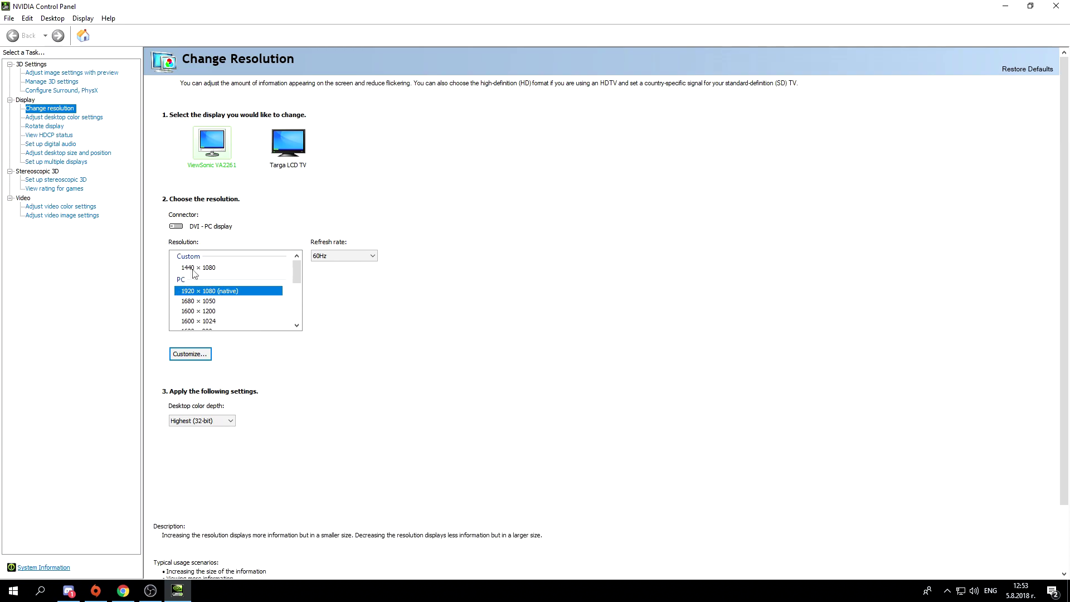
pyautogui.click(198, 356)
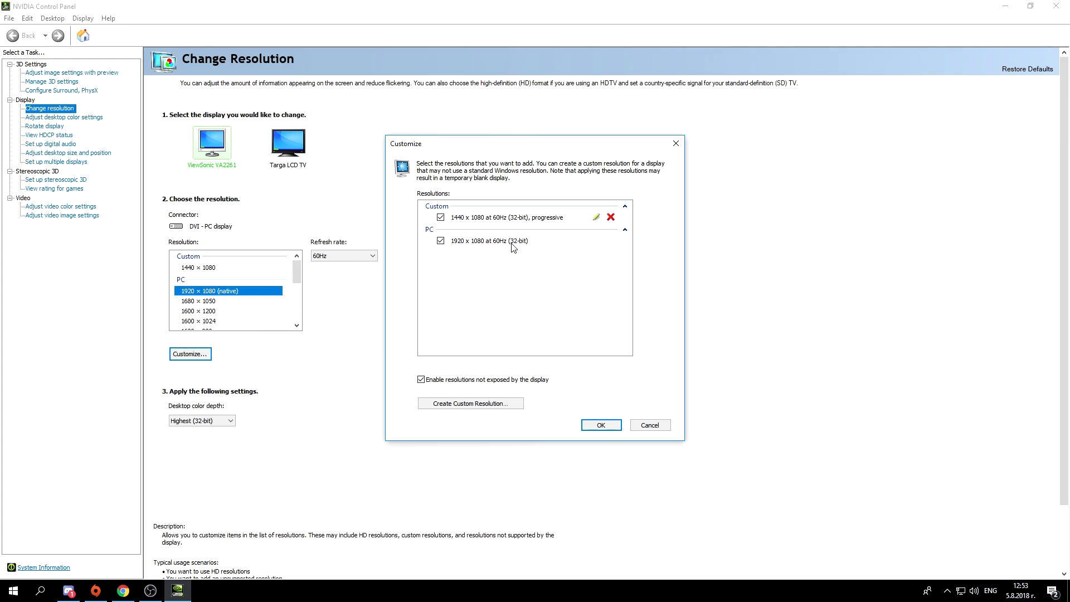
pyautogui.click(625, 230)
pyautogui.click(625, 230)
pyautogui.click(611, 217)
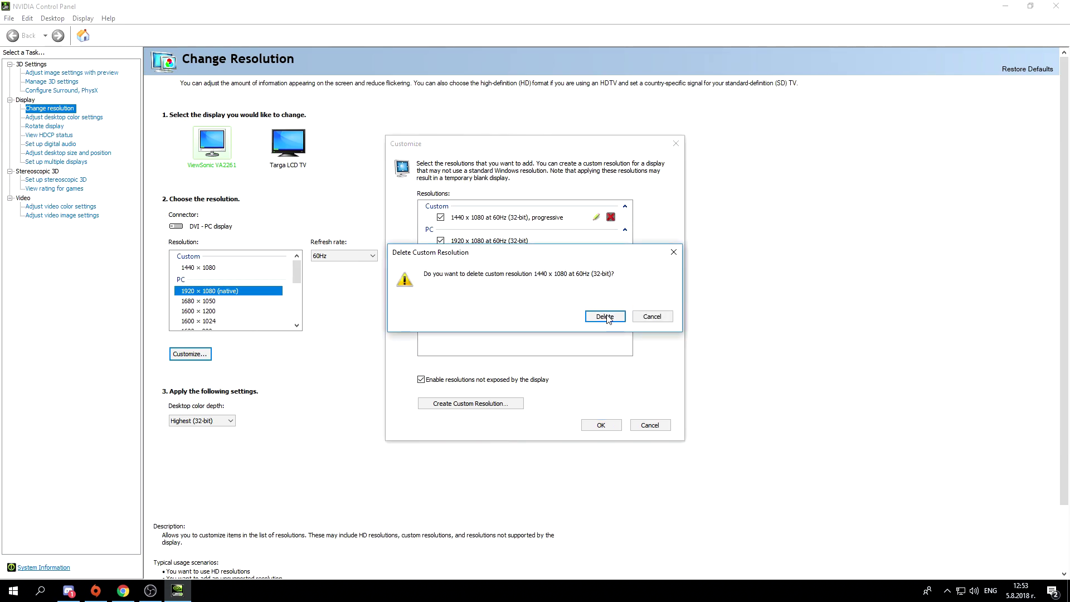
pyautogui.click(607, 315)
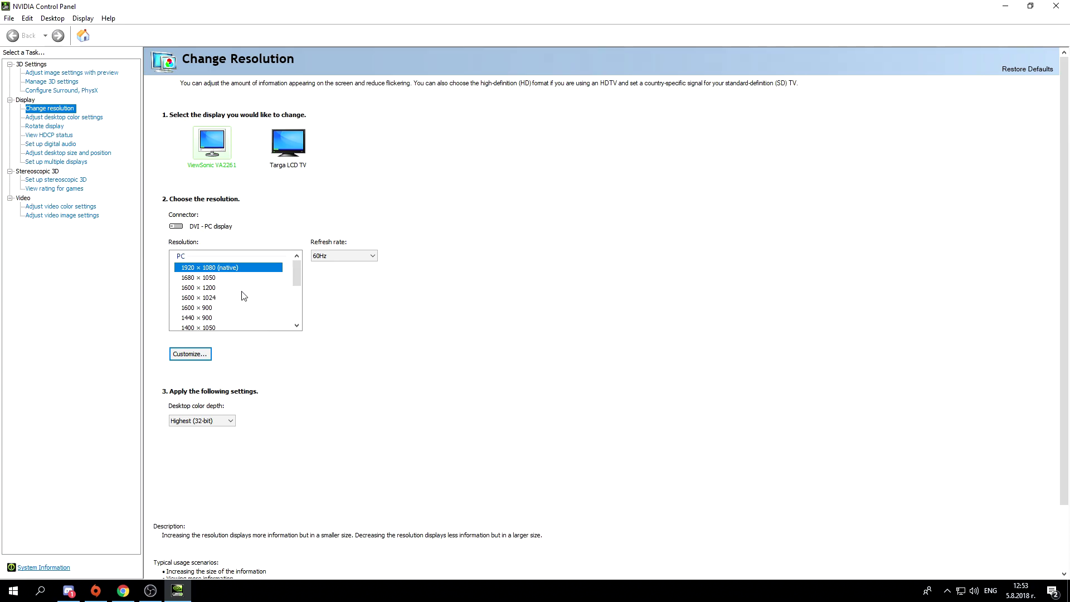
# - Set up a new custom resolution with 1440 horizontal pixels, keeping 1080 vertical lines, 32-bit color depth and progressive scan
pyautogui.click(208, 354)
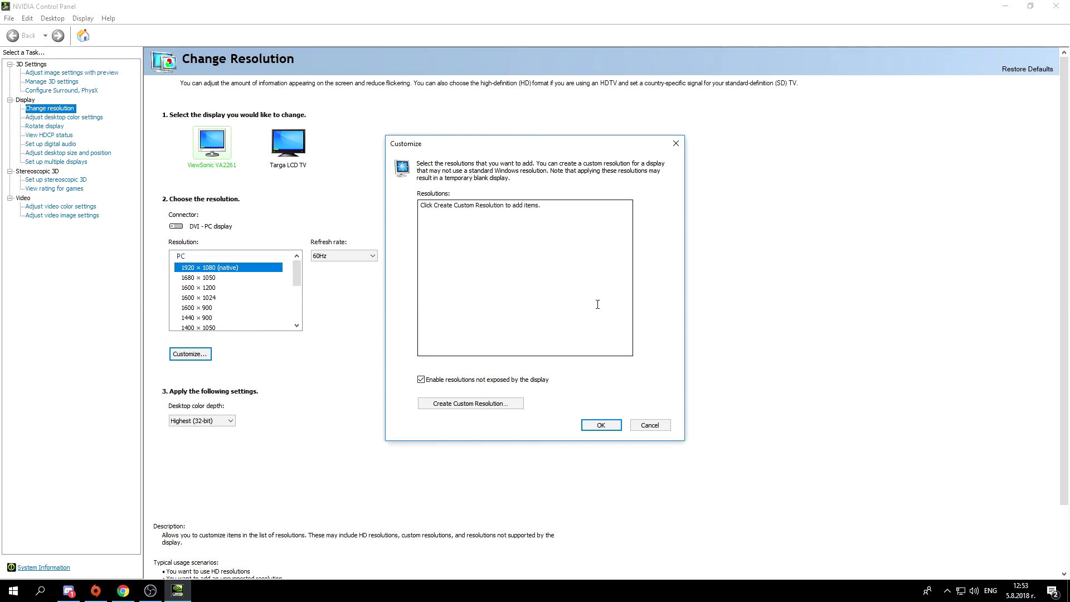
pyautogui.click(478, 405)
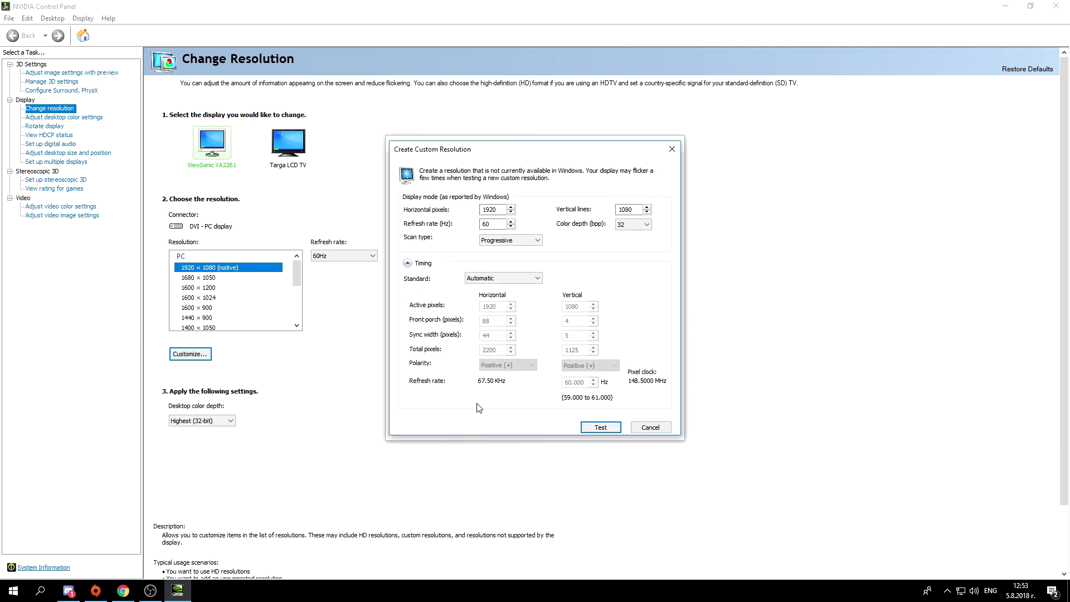
pyautogui.doubleClick(490, 210)
pyautogui.write('1')
pyautogui.click(647, 224)
pyautogui.click(646, 224)
pyautogui.click(504, 240)
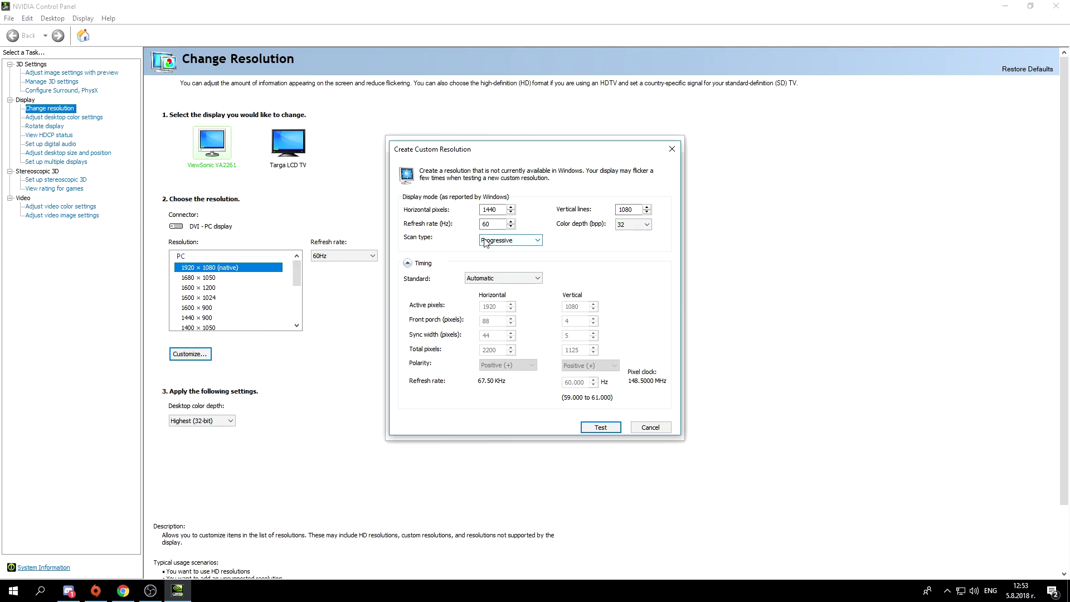
# - Test and save the new custom resolution, and apply 1440 × 1080 to the ViewSonic VA2261 display
pyautogui.click(581, 427)
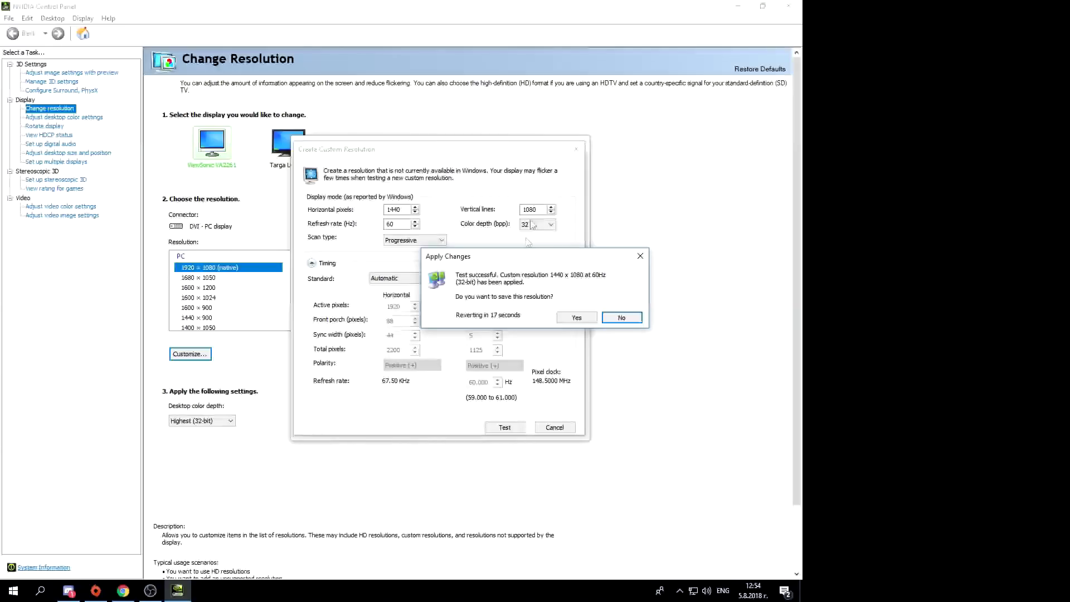
pyautogui.click(576, 317)
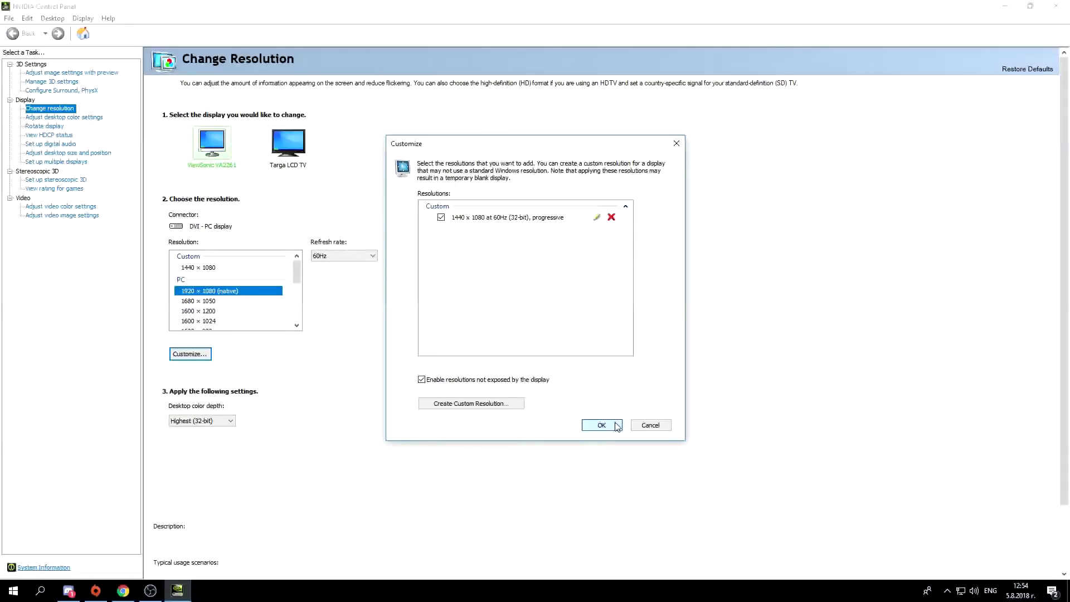
pyautogui.click(617, 427)
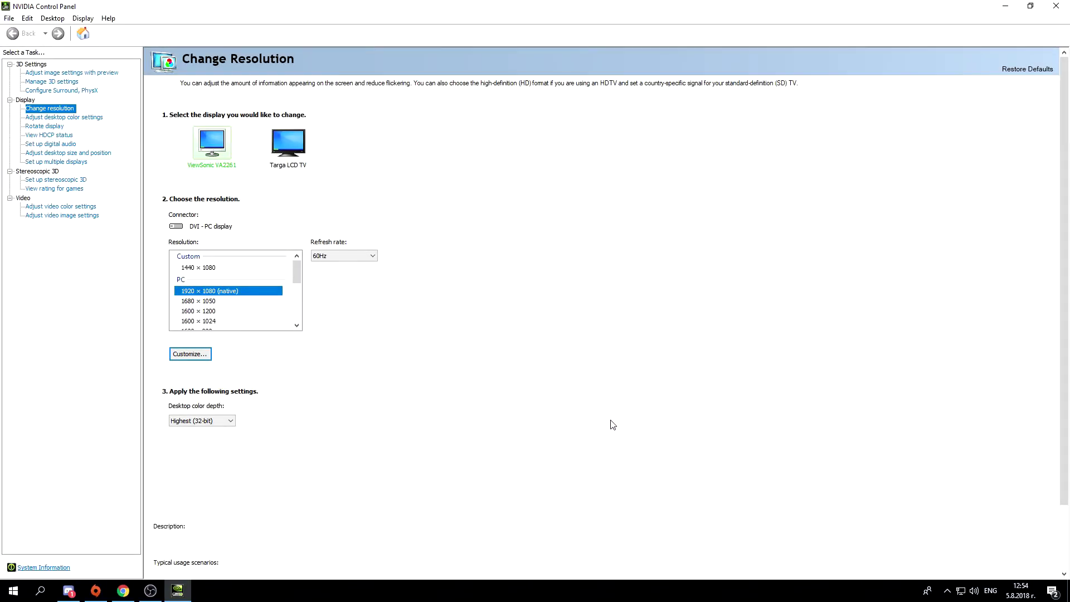
pyautogui.click(205, 268)
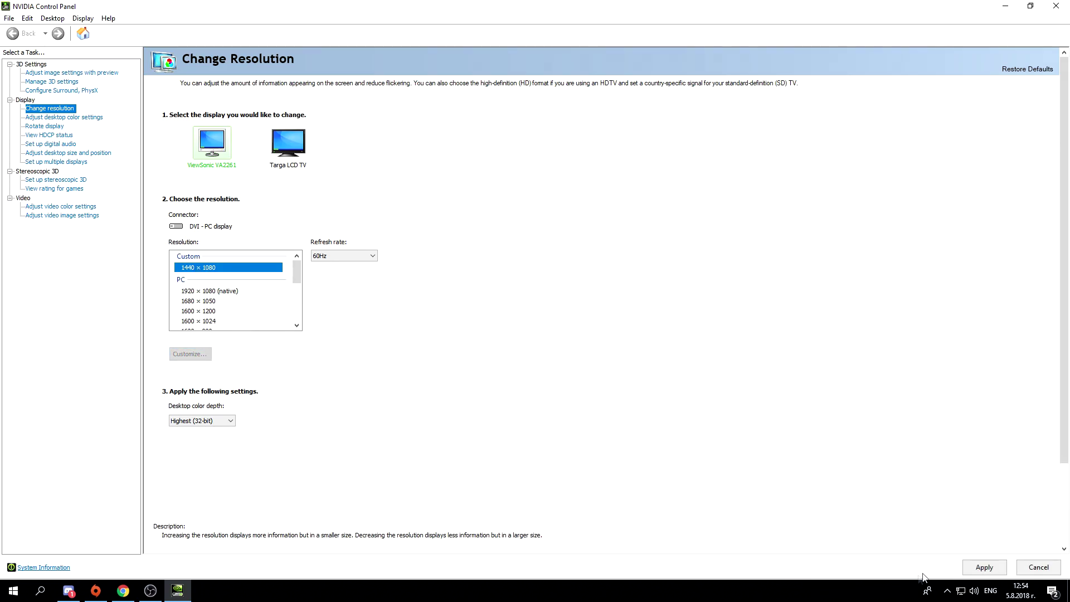
pyautogui.click(984, 567)
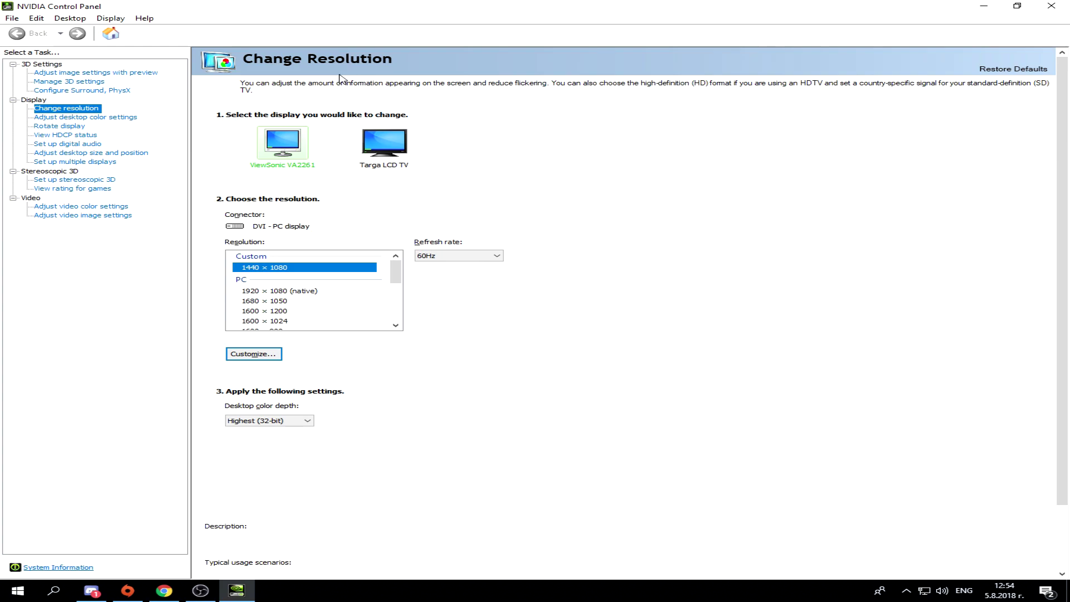
# - Open the GameUserSettings file from FortniteGame\Saved\Config\WindowsClient inside the %localappdata% folder
pyautogui.click(67, 589)
pyautogui.write('%localappdata%')
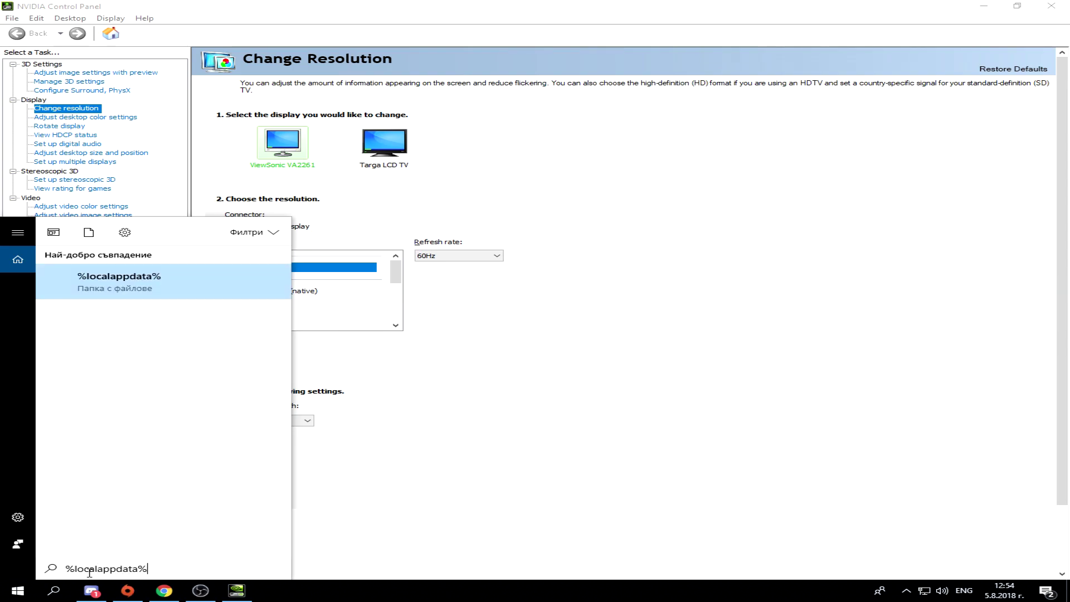
pyautogui.press('Return')
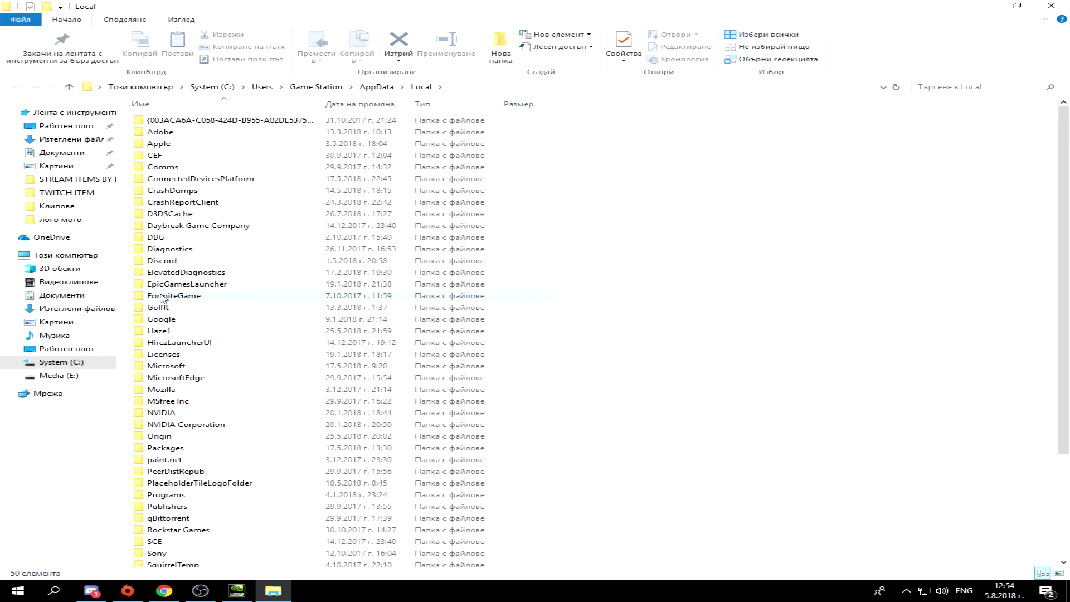
pyautogui.click(194, 296)
pyautogui.press('Return')
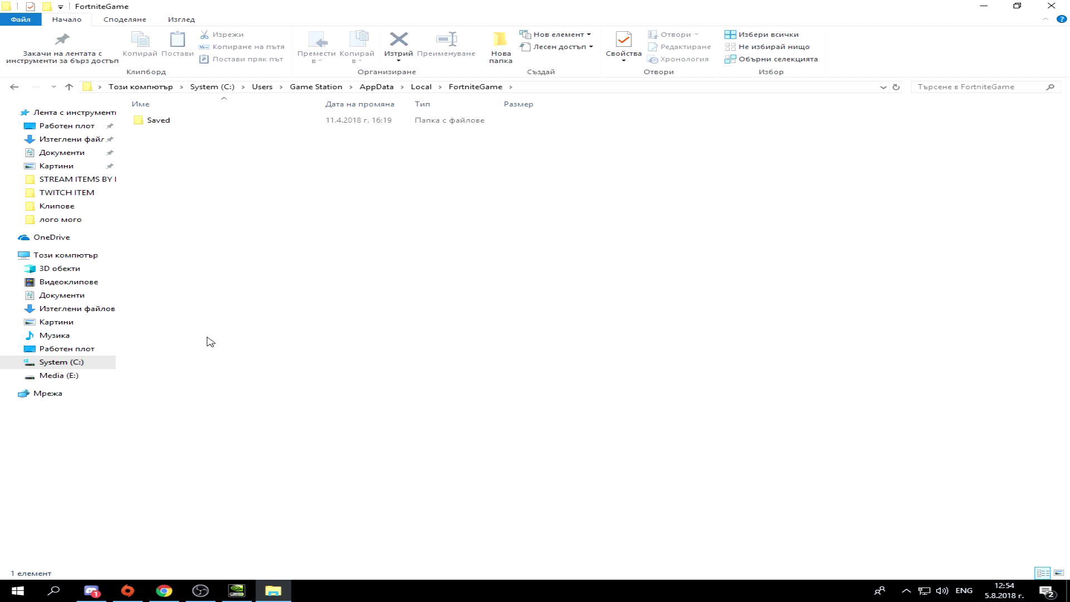
pyautogui.doubleClick(169, 121)
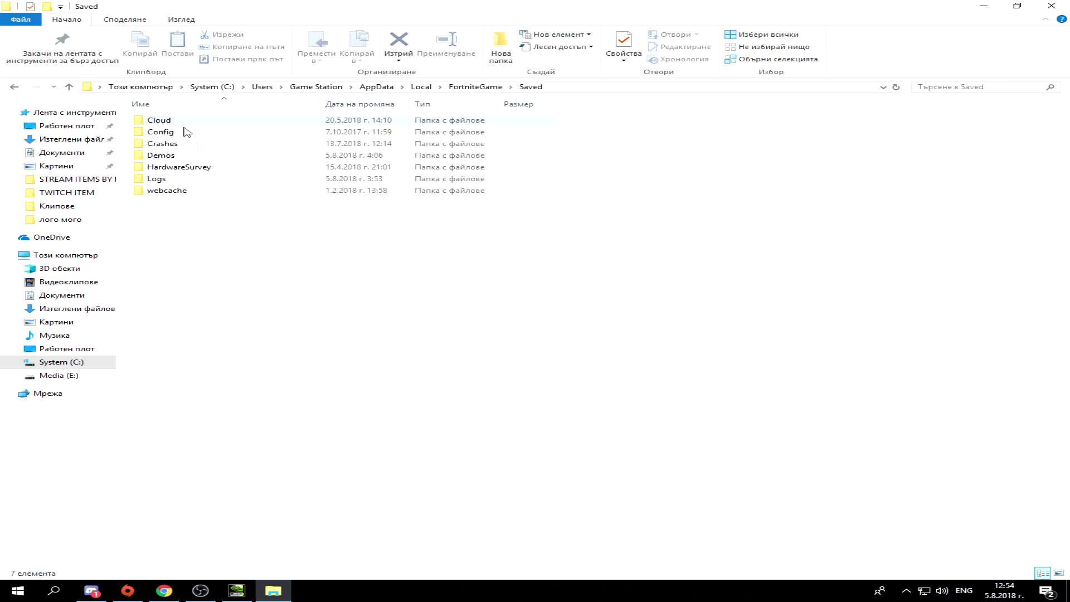
pyautogui.doubleClick(172, 133)
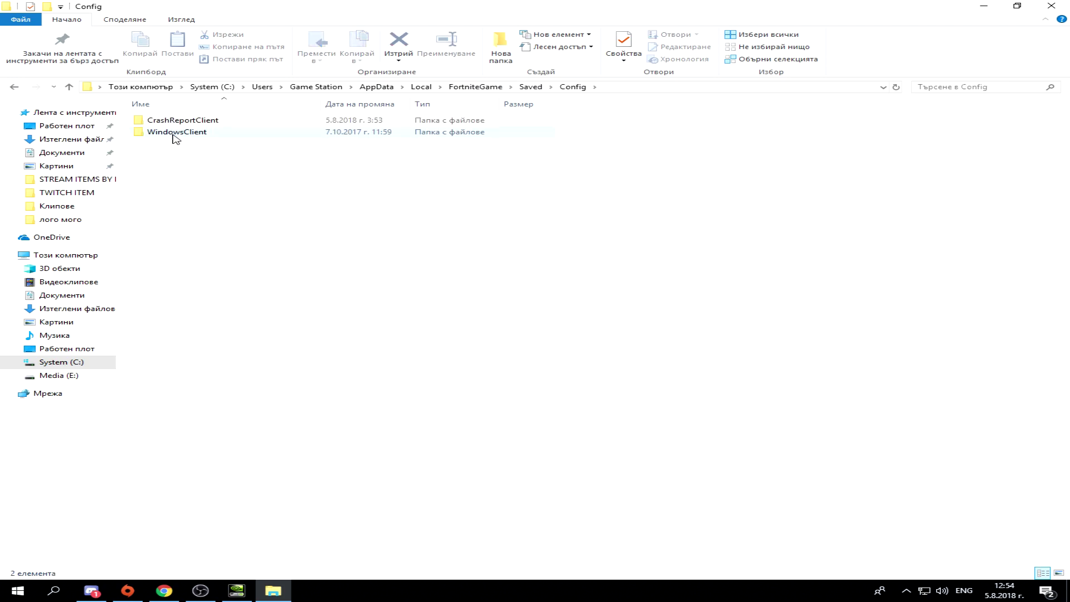
pyautogui.doubleClick(174, 133)
pyautogui.doubleClick(189, 190)
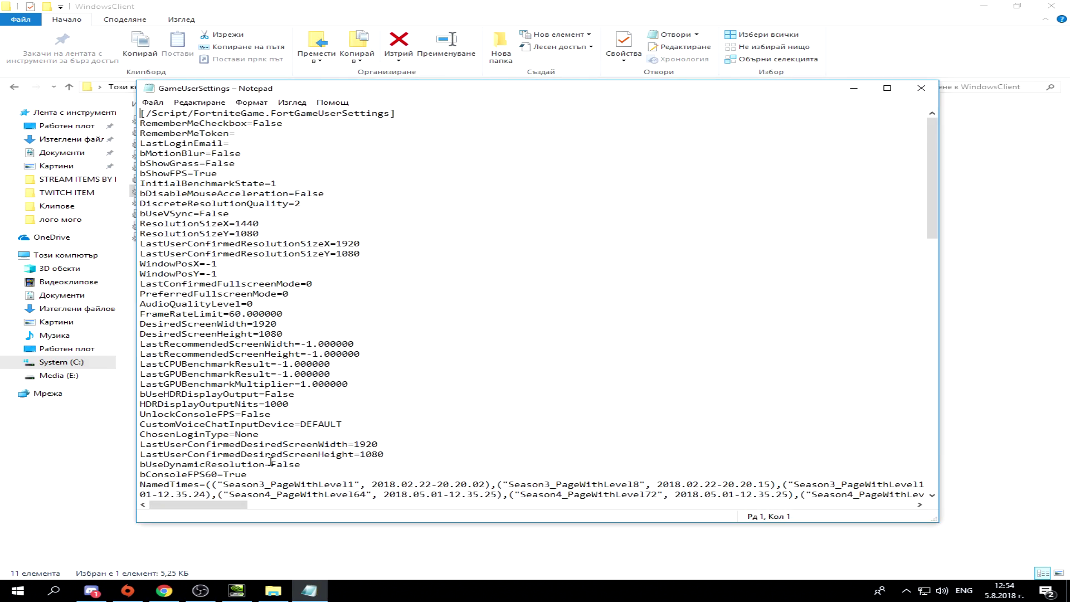
# - Examine the ResolutionSizeX and ResolutionSizeY lines in the Fortnite settings file
pyautogui.moveTo(140, 224); pyautogui.dragTo(259, 234)
pyautogui.click(225, 229)
pyautogui.click(259, 224)
pyautogui.moveTo(270, 226); pyautogui.dragTo(237, 224)
pyautogui.click(229, 229)
pyautogui.moveTo(241, 234); pyautogui.dragTo(140, 223)
pyautogui.click(260, 234)
pyautogui.click(245, 223)
pyautogui.doubleClick(246, 223)
pyautogui.click(238, 224)
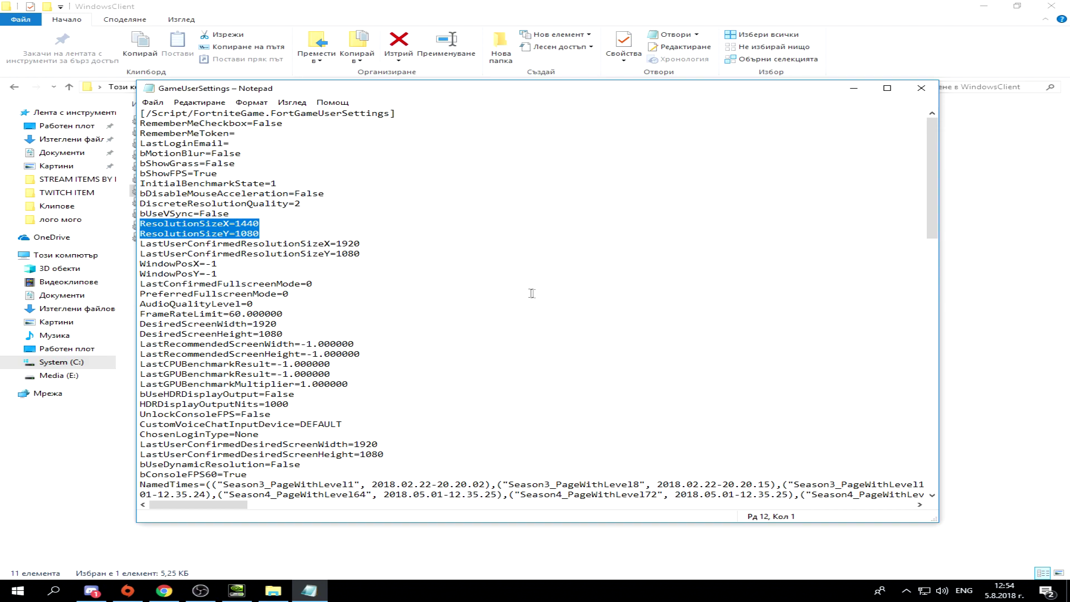
pyautogui.click(365, 272)
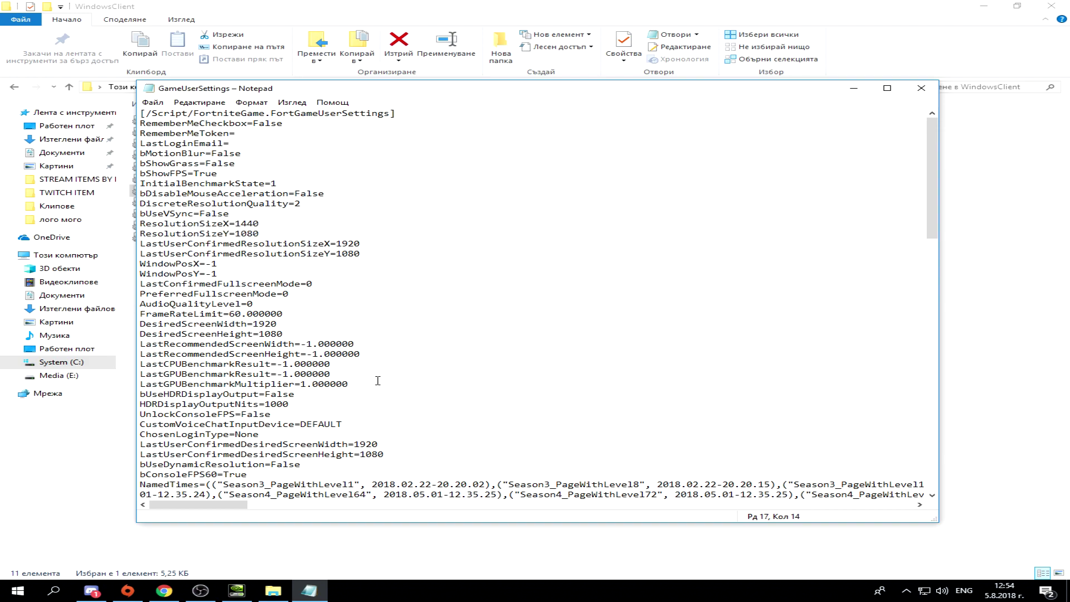
# - Examine the FrameRateLimit line, close the settings file and switch back to NVIDIA Control Panel
pyautogui.moveTo(141, 314); pyautogui.dragTo(257, 313)
pyautogui.click(240, 313)
pyautogui.hotkey('shift', 'Left')
pyautogui.hotkey('shift', 'Left')
pyautogui.click(300, 319)
pyautogui.click(925, 90)
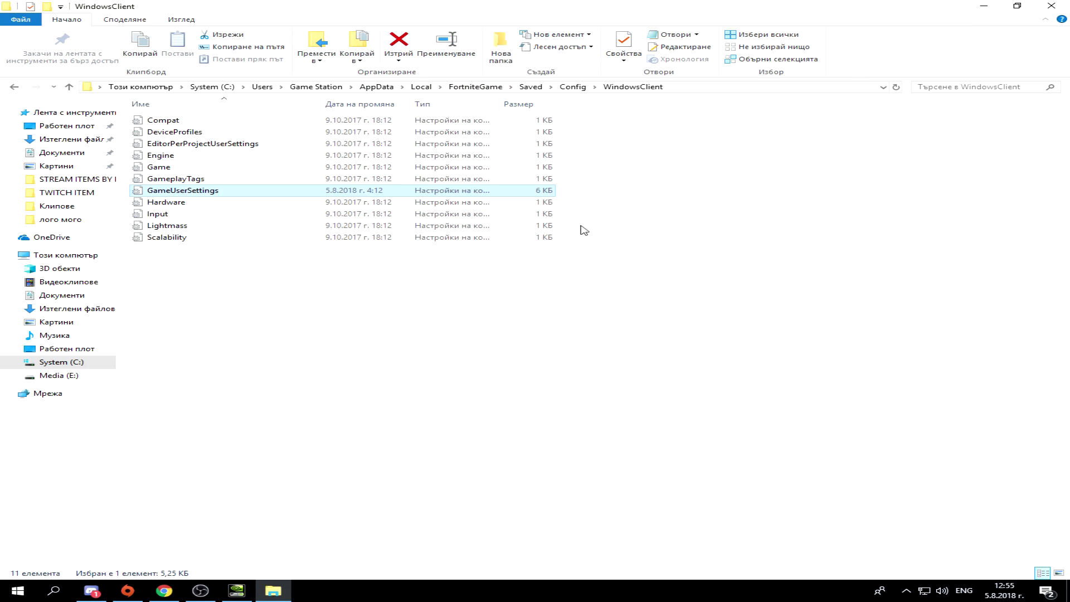
pyautogui.click(503, 308)
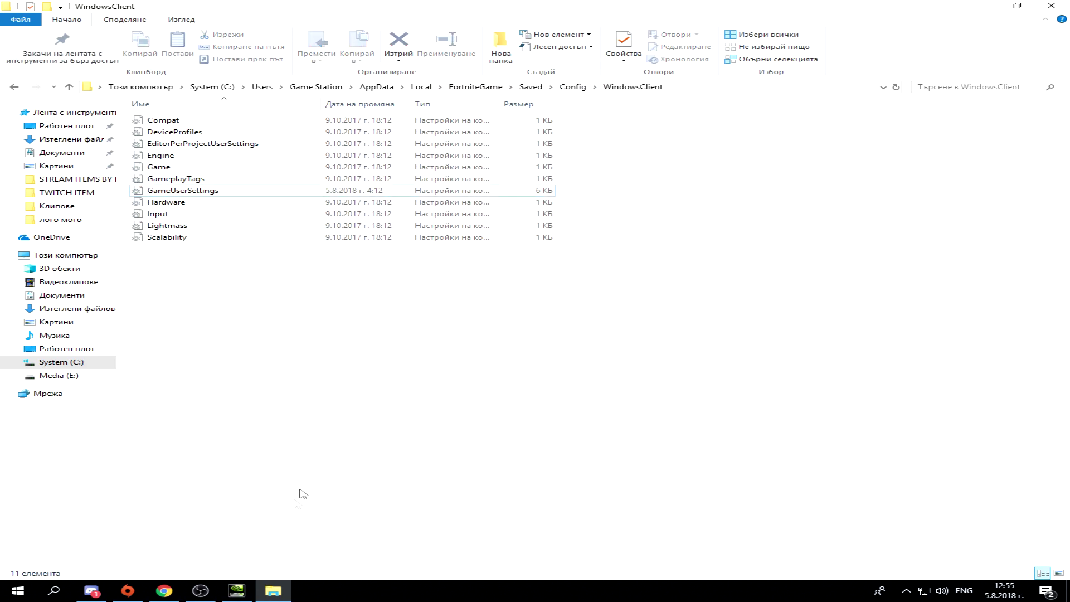
pyautogui.click(234, 591)
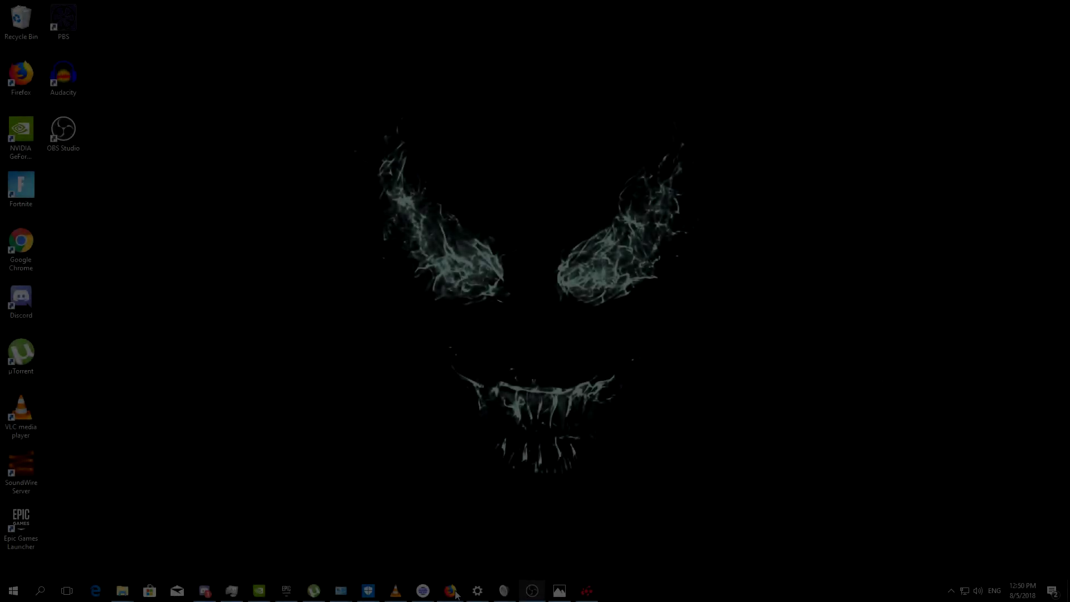
# - Switch to Firefox and examine the Radeon Software Adrenalin Edition 18.3.3 release notes, from the title to the driver download links
pyautogui.moveTo(450, 589)
pyautogui.click(474, 557)
pyautogui.scroll(10, 367, 205)
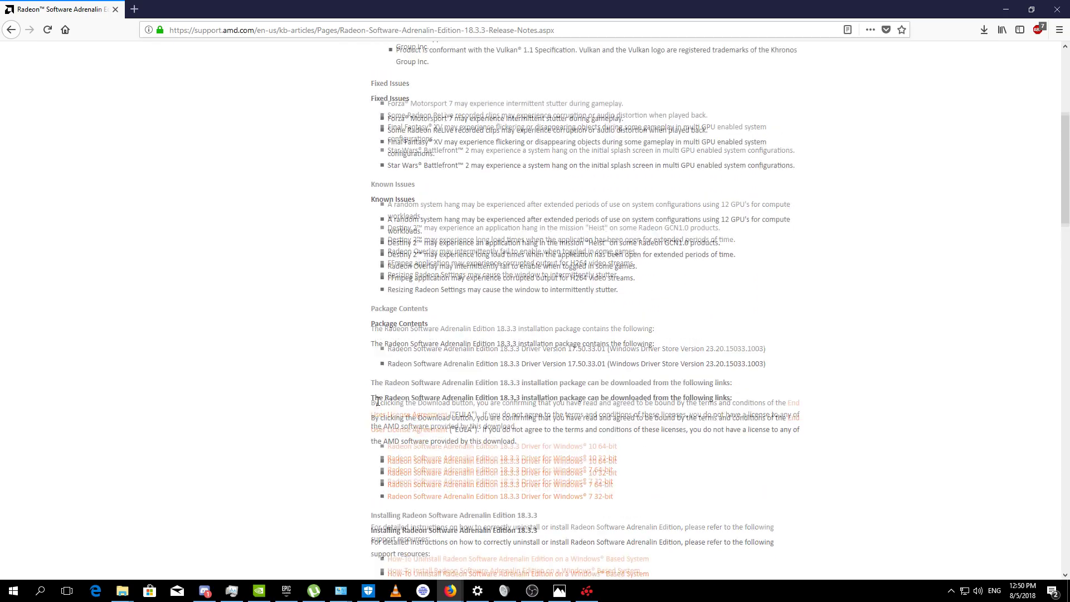
pyautogui.moveTo(381, 196); pyautogui.dragTo(439, 198)
pyautogui.click(367, 192)
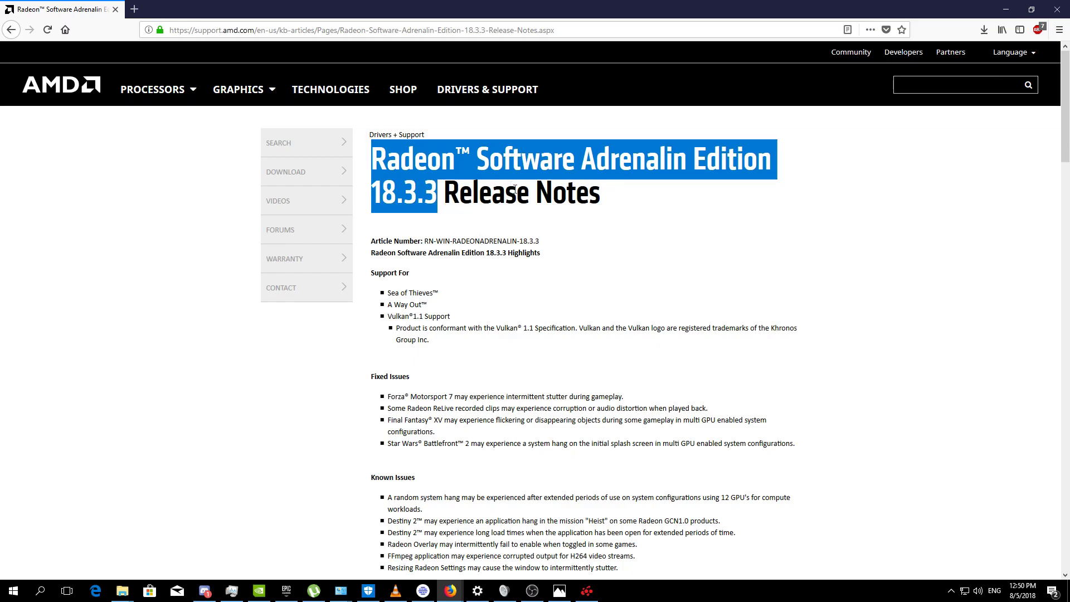
pyautogui.click(494, 258)
pyautogui.scroll(-8, 482, 343)
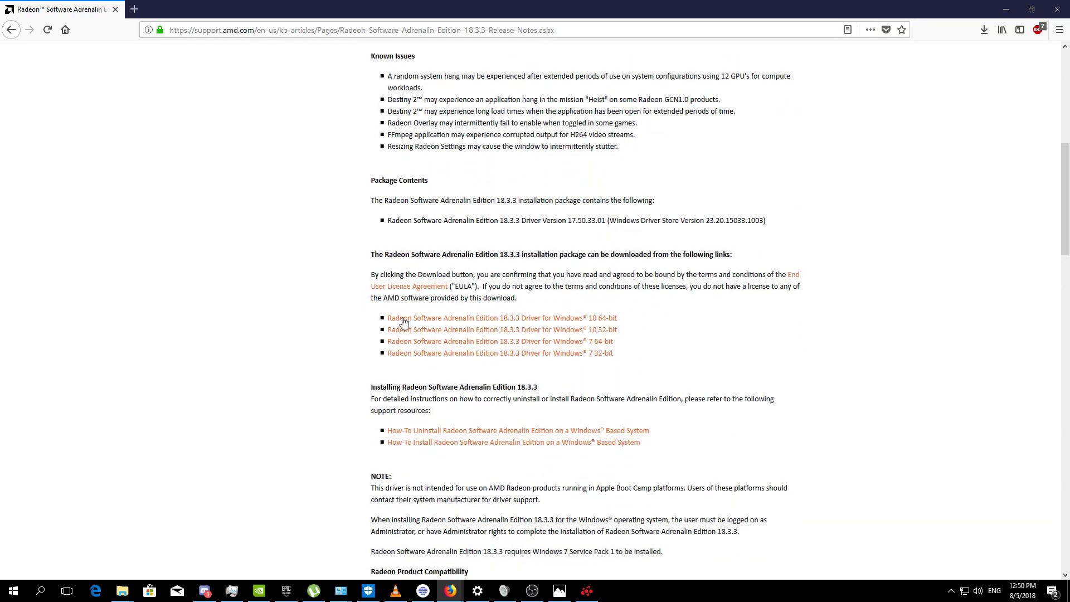
# - Start downloading the Adrenalin Edition 18.3.3 driver for Windows 10 64-bit, cancel the download and minimize the browser
pyautogui.click(491, 319)
pyautogui.click(430, 237)
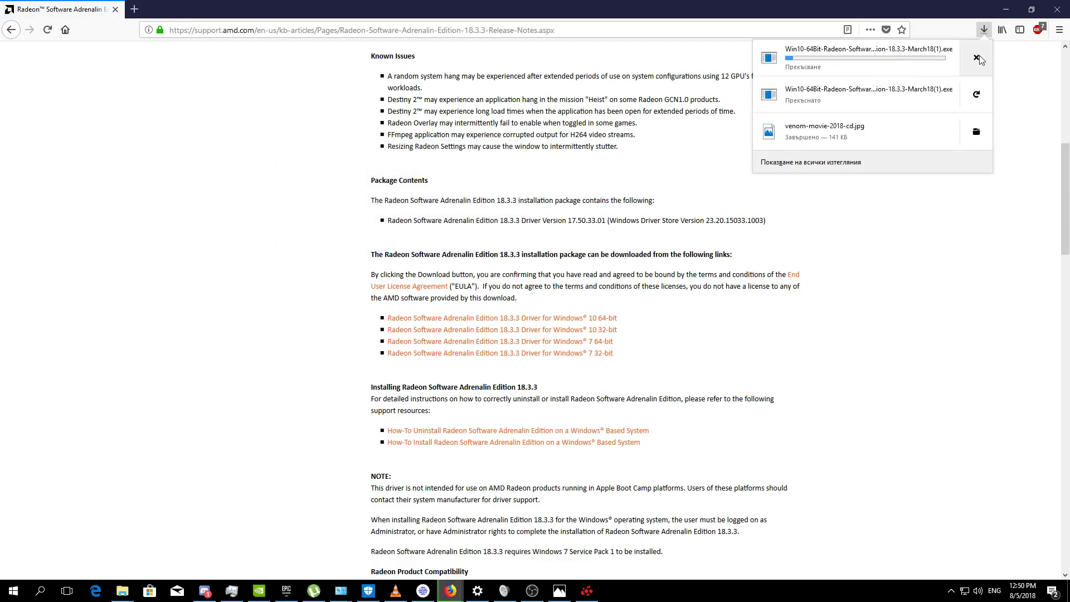
pyautogui.click(914, 208)
pyautogui.click(984, 30)
pyautogui.click(984, 30)
pyautogui.doubleClick(937, 15)
pyautogui.moveTo(937, 15); pyautogui.dragTo(789, 15)
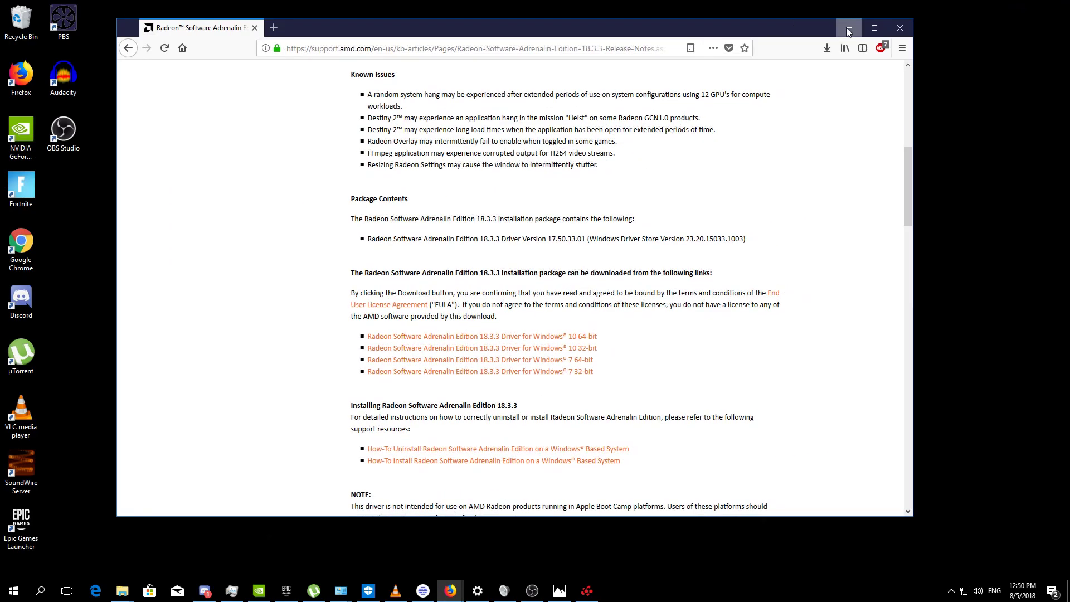
pyautogui.click(847, 13)
# - Open Radeon Settings and check the currently installed driver version in its update information
pyautogui.click(951, 590)
pyautogui.rightClick(981, 504)
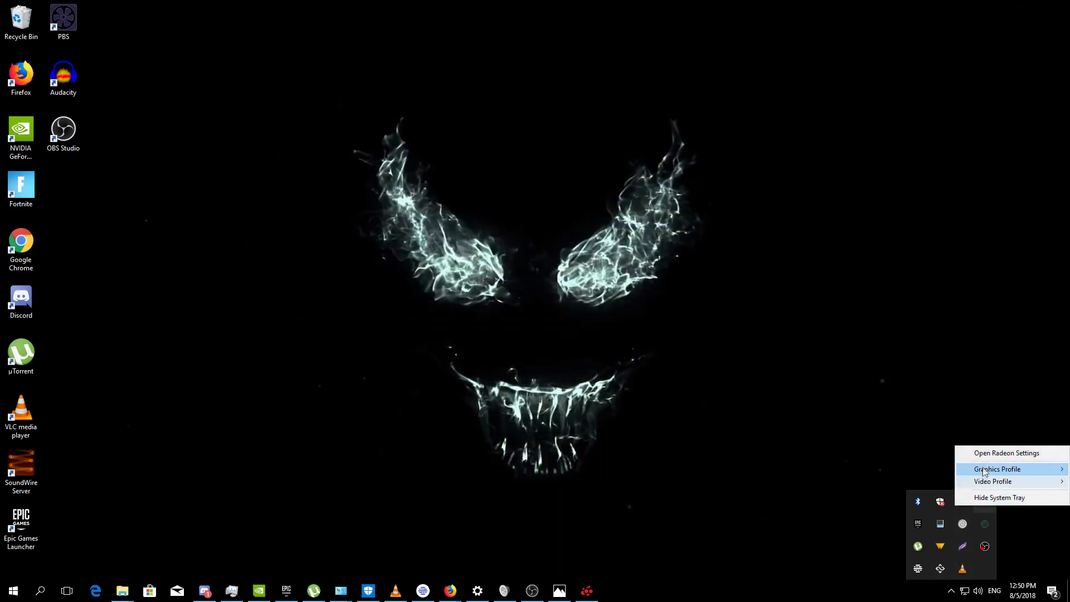
pyautogui.click(985, 450)
pyautogui.scroll(2, 476, 246)
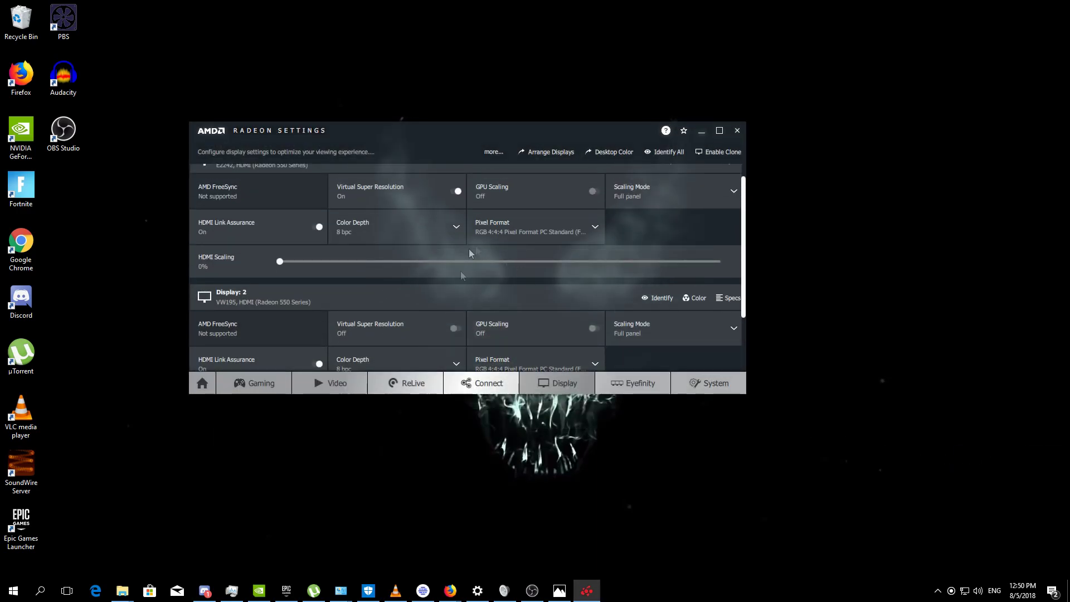
pyautogui.click(205, 384)
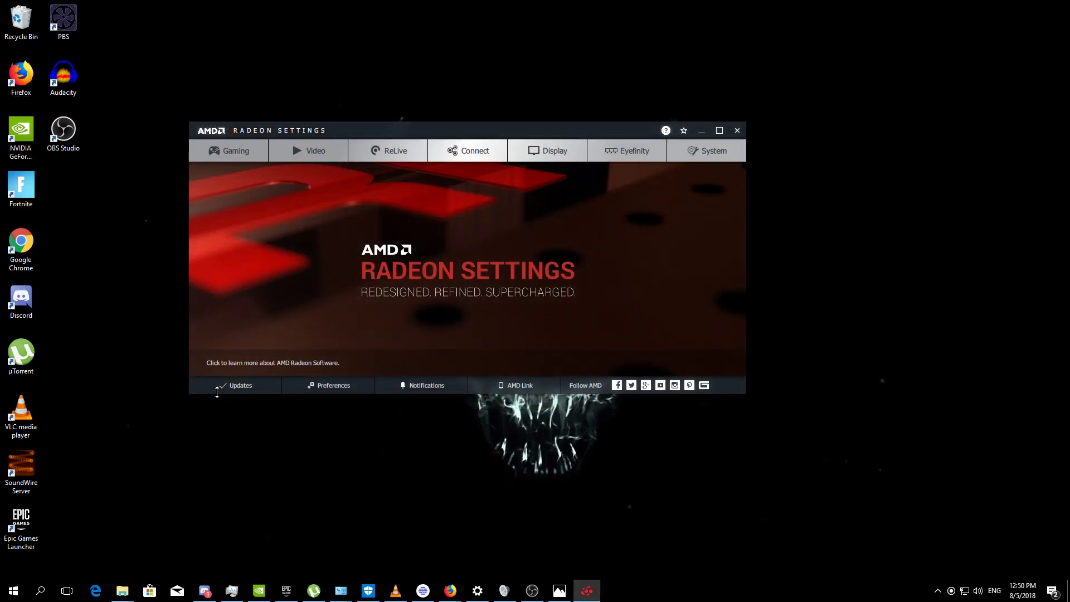
pyautogui.doubleClick(218, 394)
pyautogui.click(235, 571)
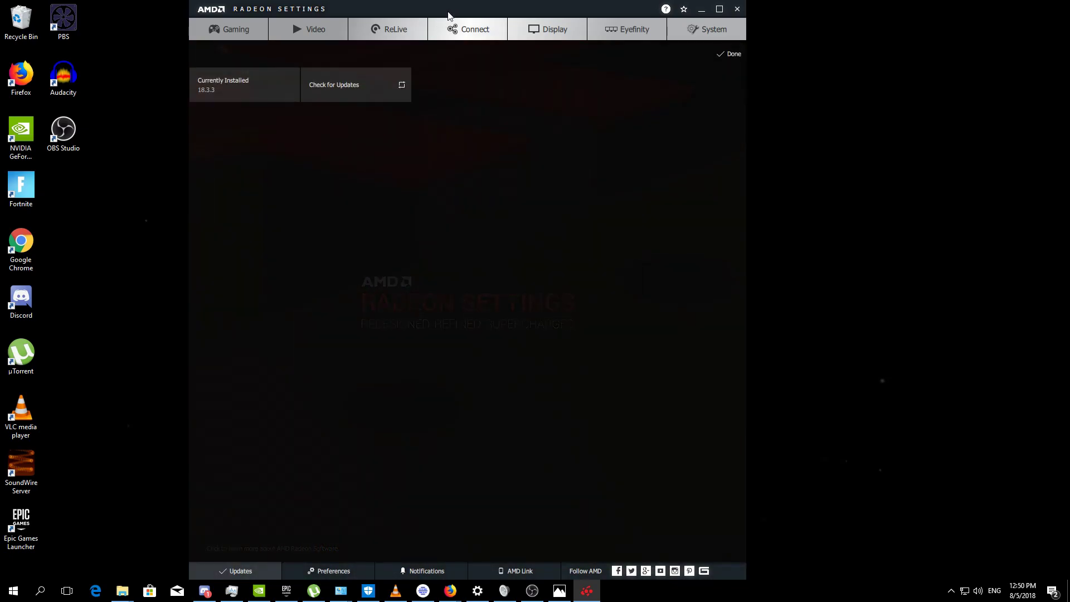
pyautogui.moveTo(449, 16); pyautogui.dragTo(461, 71)
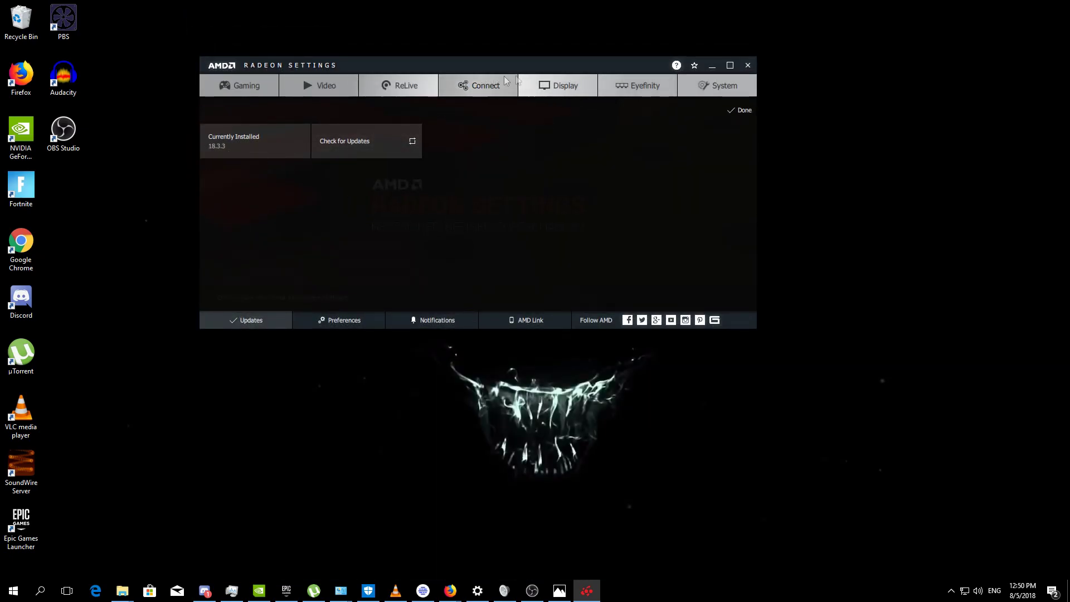
# - Open the display settings and check the available scaling modes and pixel formats for Display 1
pyautogui.click(550, 78)
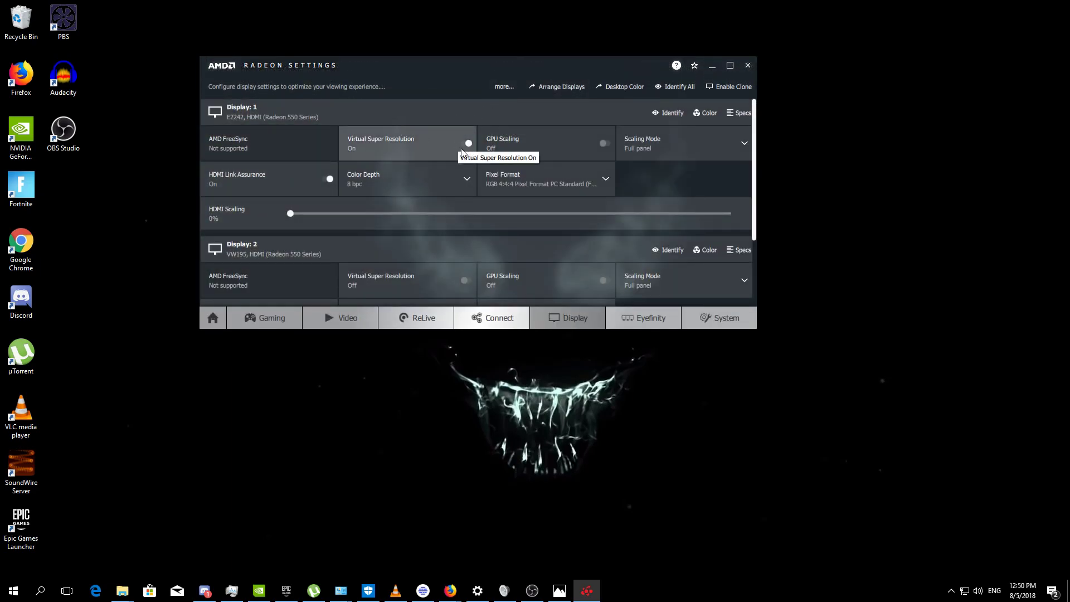
pyautogui.click(639, 154)
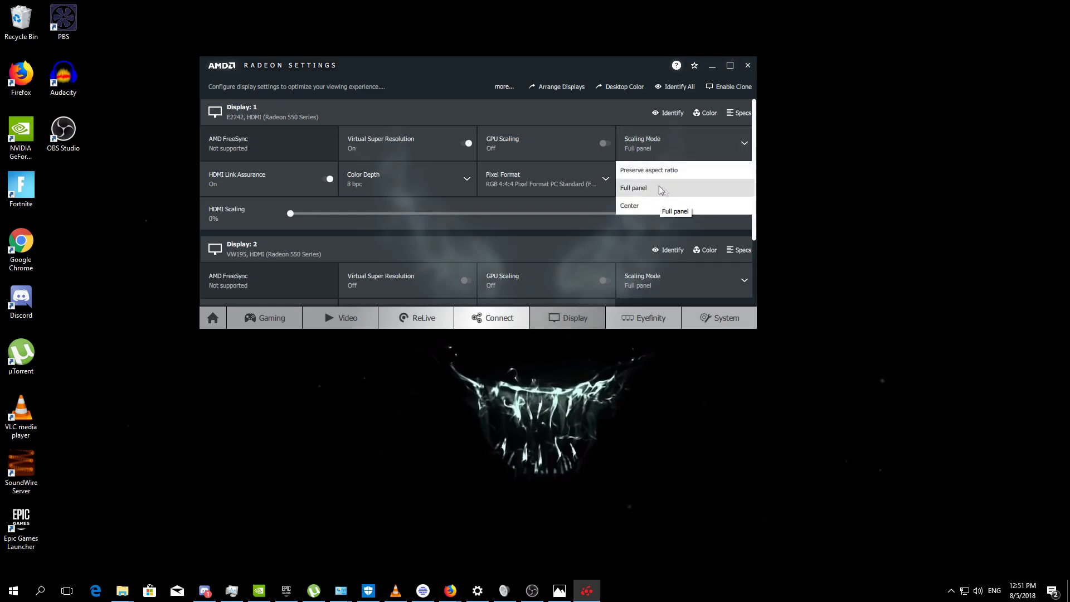
pyautogui.click(556, 179)
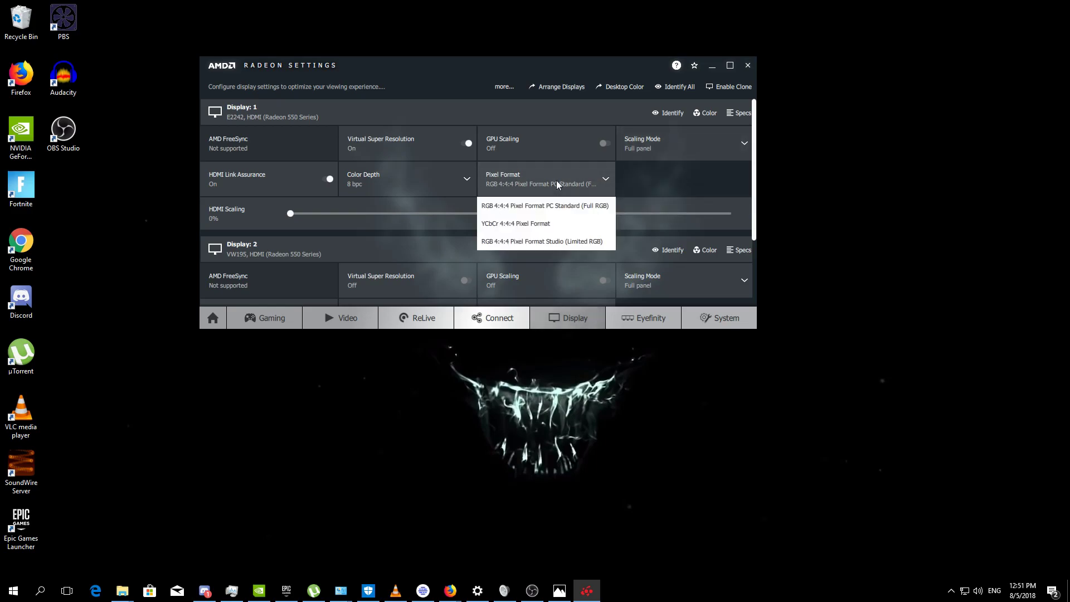
pyautogui.click(679, 186)
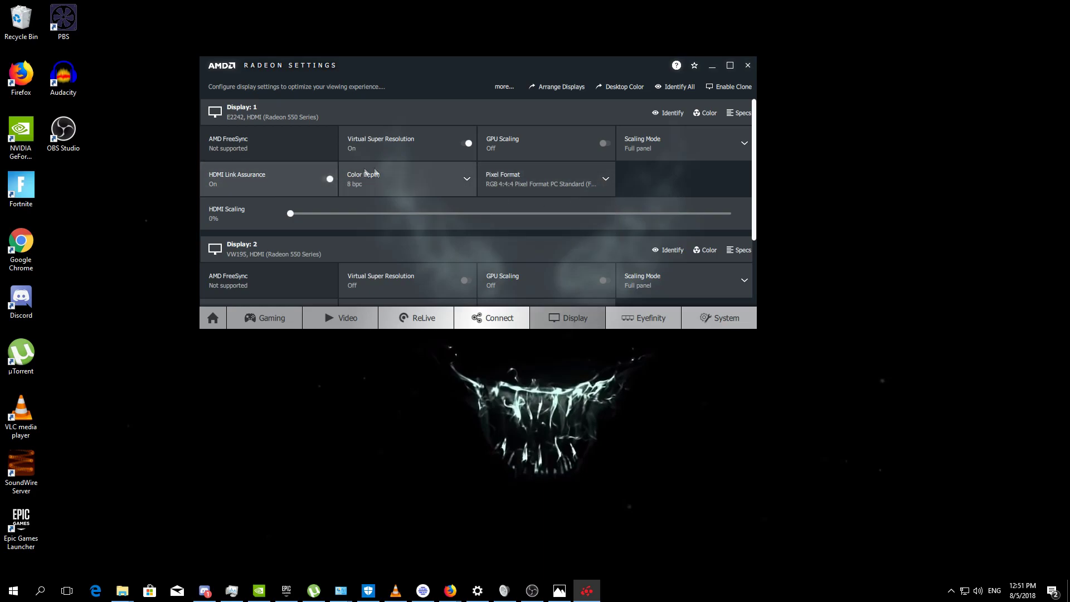
# - Start creating a new custom resolution for Display 1
pyautogui.scroll(-3, 336, 184)
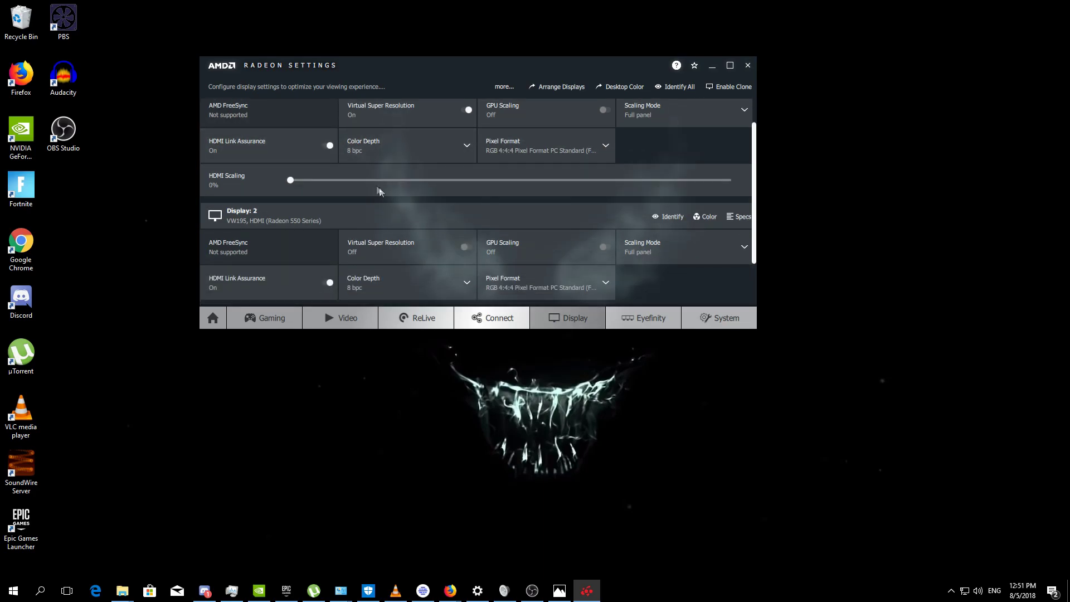
pyautogui.click(743, 257)
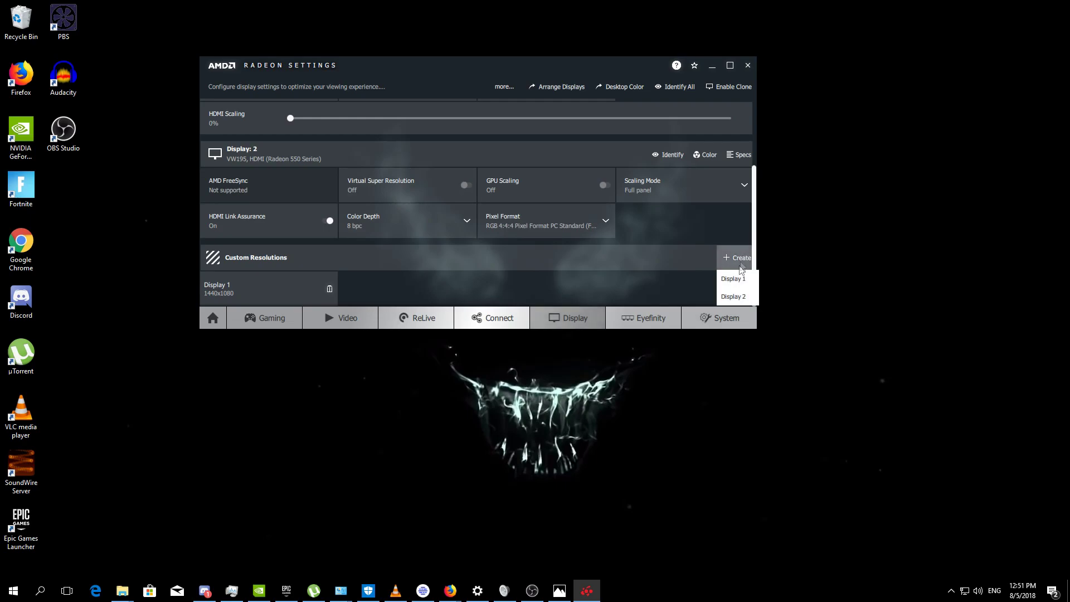
pyautogui.scroll(3, 270, 131)
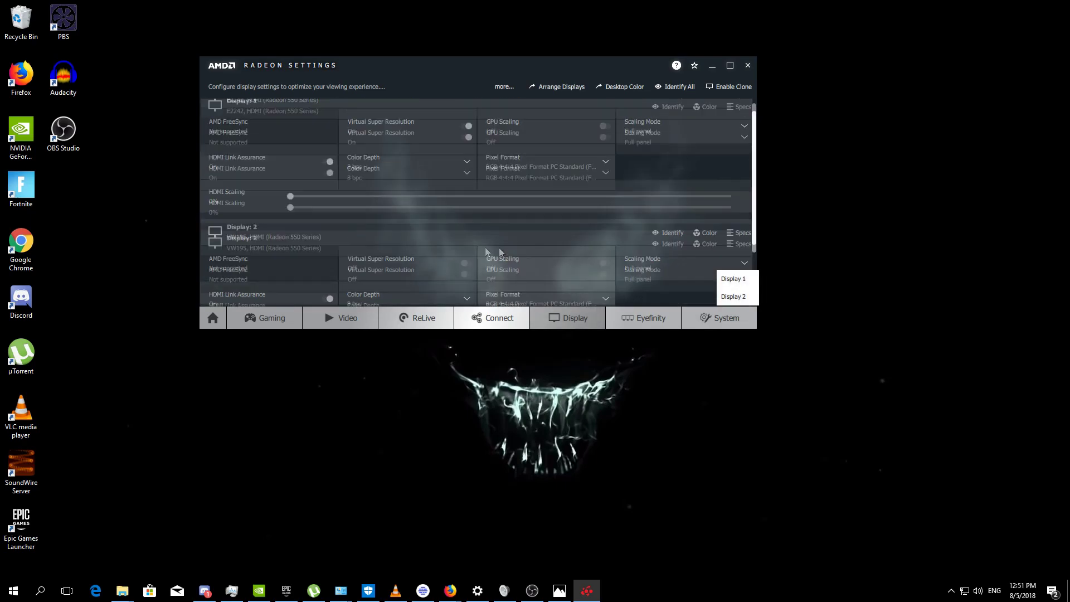
pyautogui.scroll(-3, 445, 195)
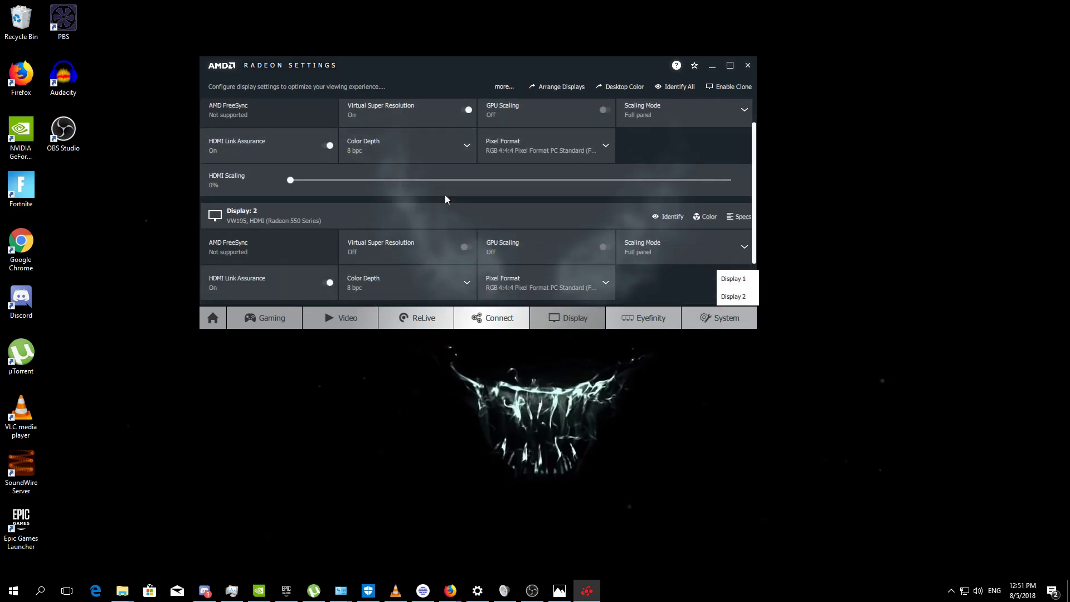
pyautogui.click(726, 281)
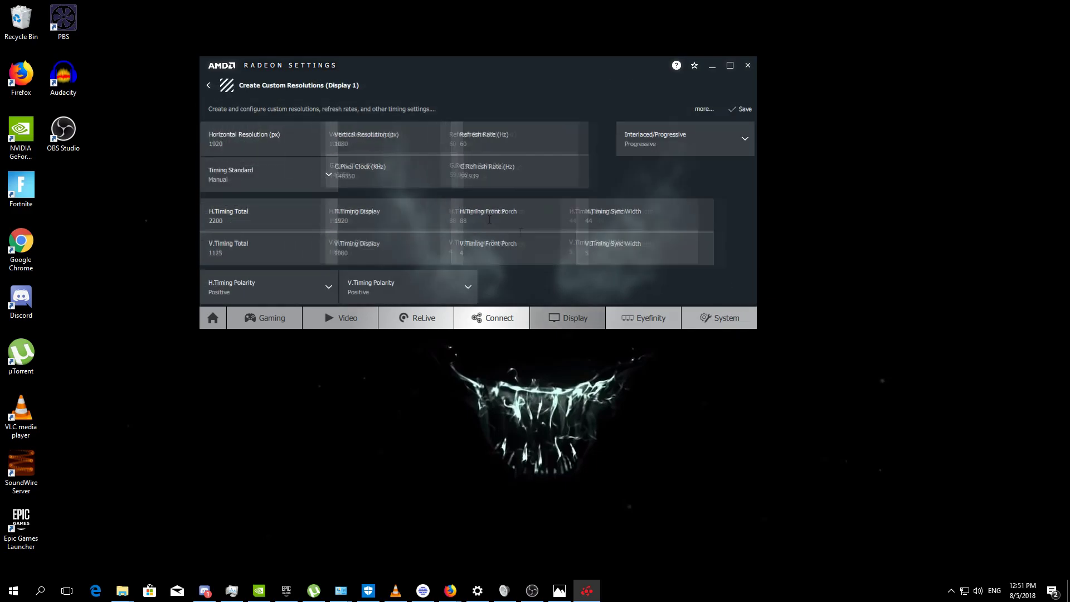
# - Set the custom resolution's horizontal resolution to 1440 px and check the vertical resolution, timing standard, pixel clock and refresh rate fields
pyautogui.click(221, 148)
pyautogui.write('1440')
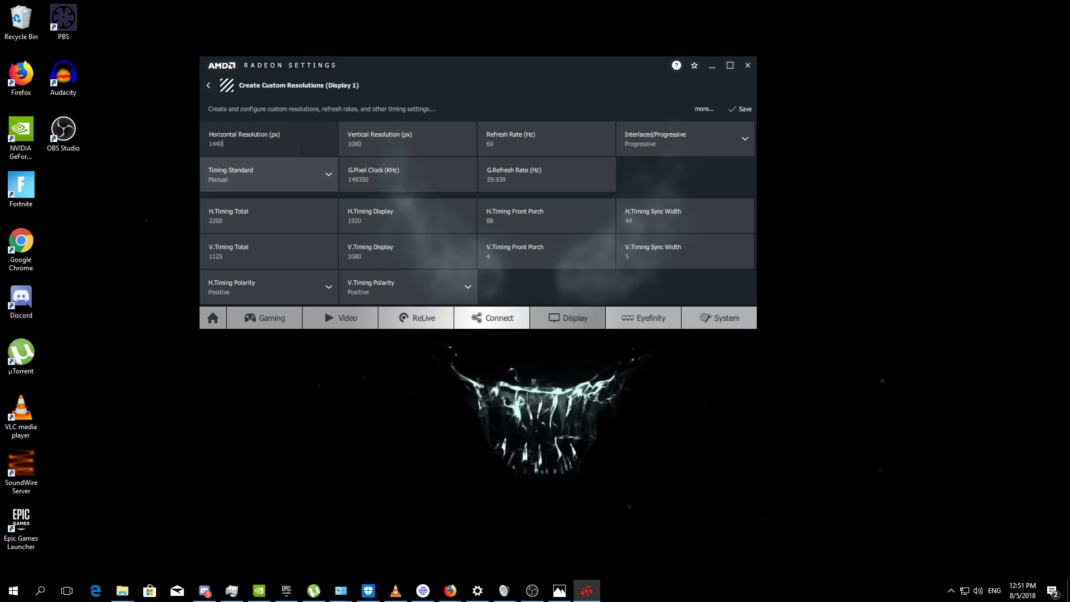
pyautogui.click(367, 149)
pyautogui.click(281, 184)
pyautogui.click(364, 190)
pyautogui.click(491, 172)
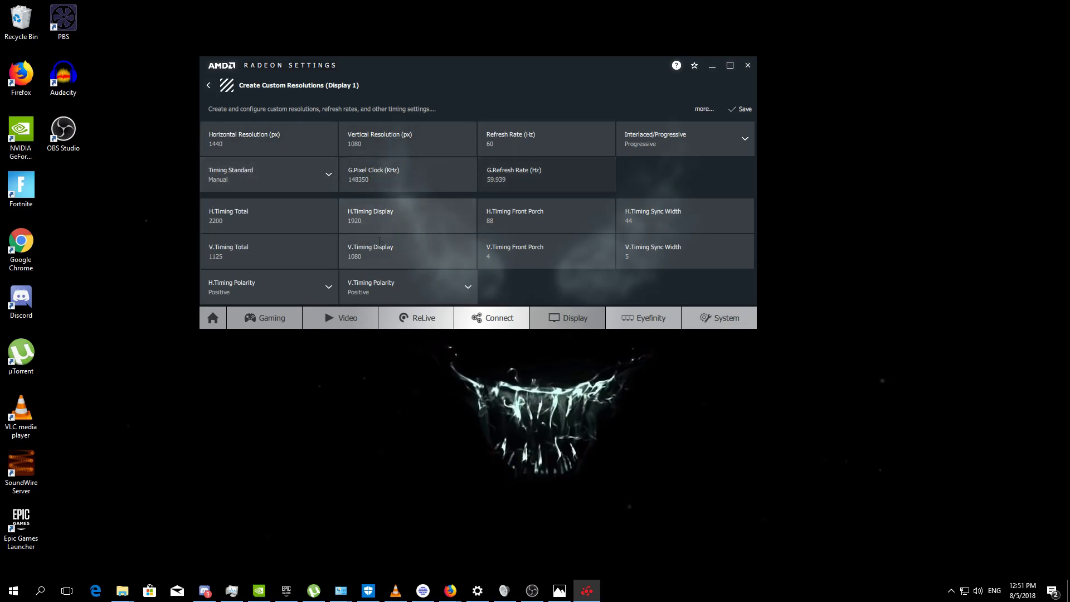
# - Set the horizontal timing display to 1440 and save the custom resolution
pyautogui.click(401, 218)
pyautogui.write('1440')
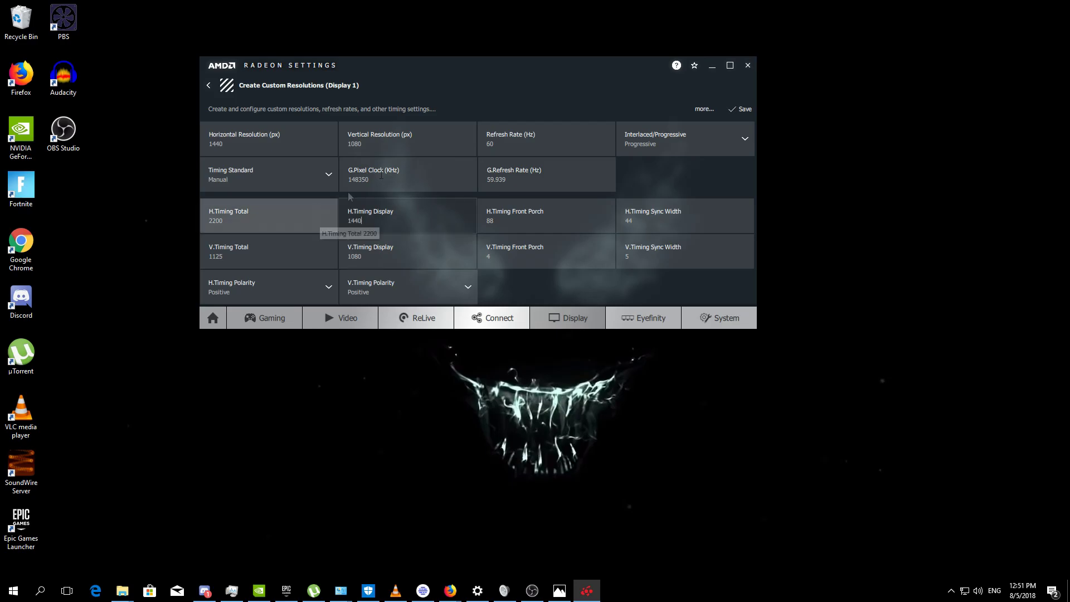
pyautogui.click(741, 110)
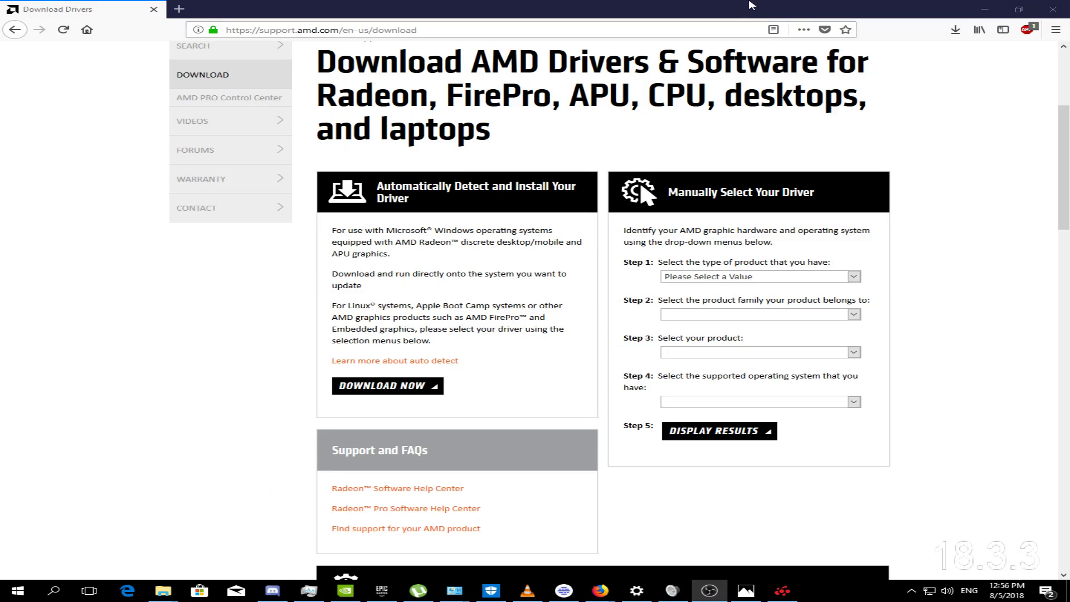
# - Restore the maximized Firefox window showing the AMD driver download page to a smaller size and reposition it on the desktop
pyautogui.doubleClick(749, 5)
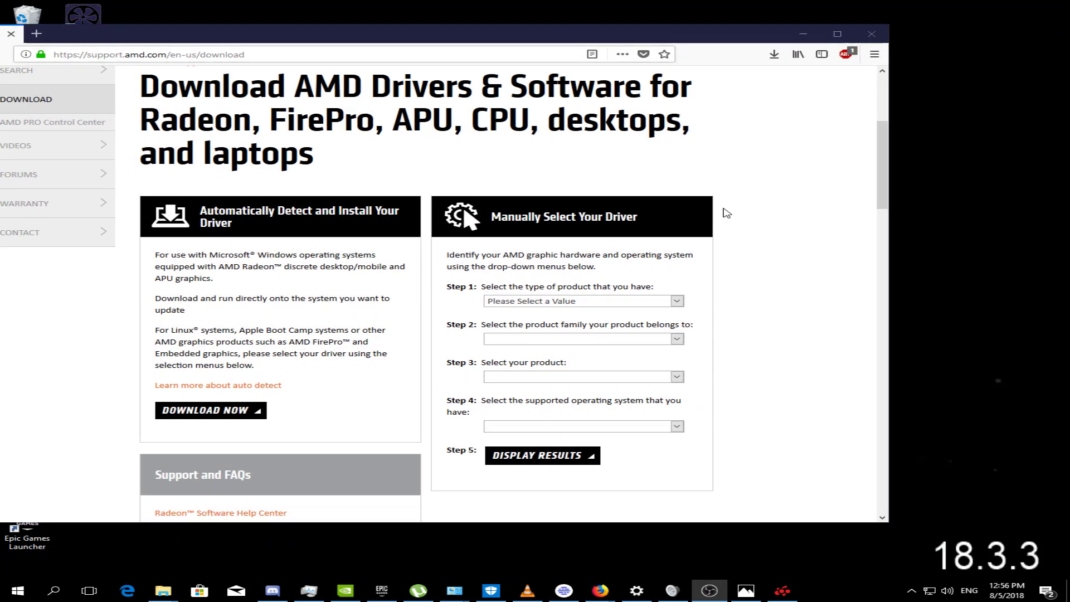
pyautogui.moveTo(658, 42); pyautogui.dragTo(790, 47)
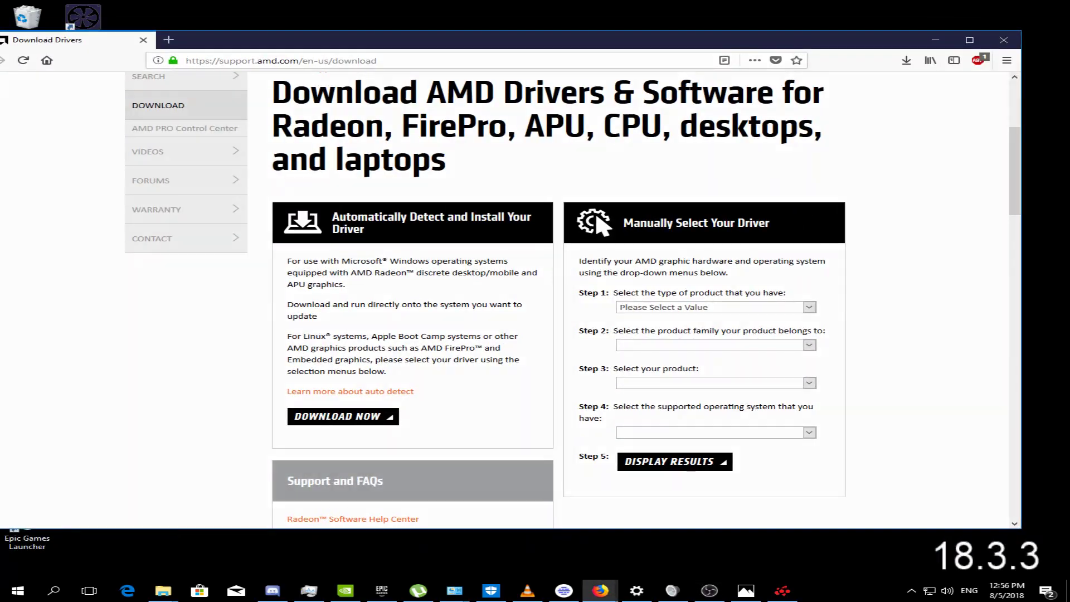